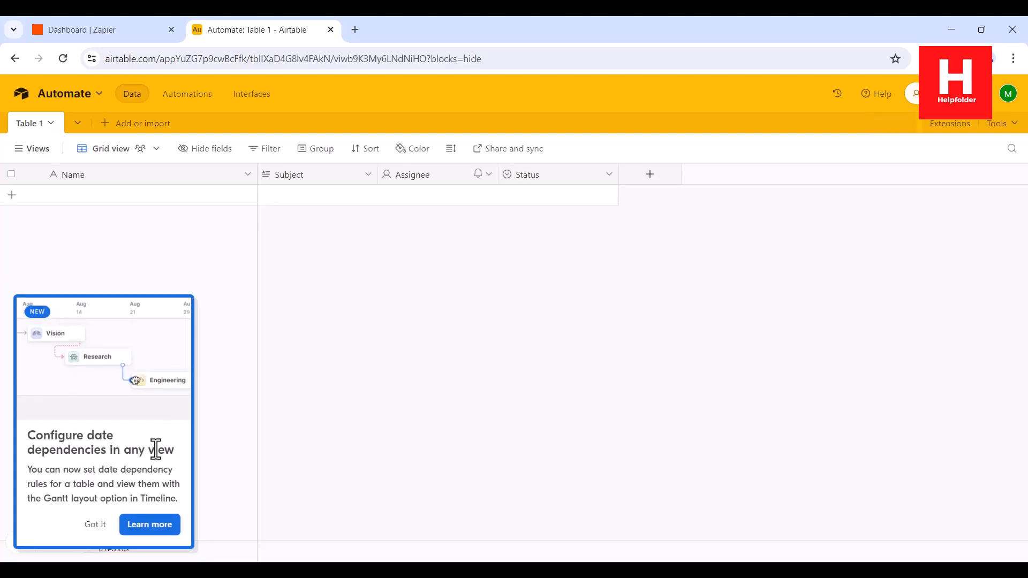
Dismiss Airtable's date-dependencies card over Table 1 and switch to the Zapier dashboard.
click(94, 524)
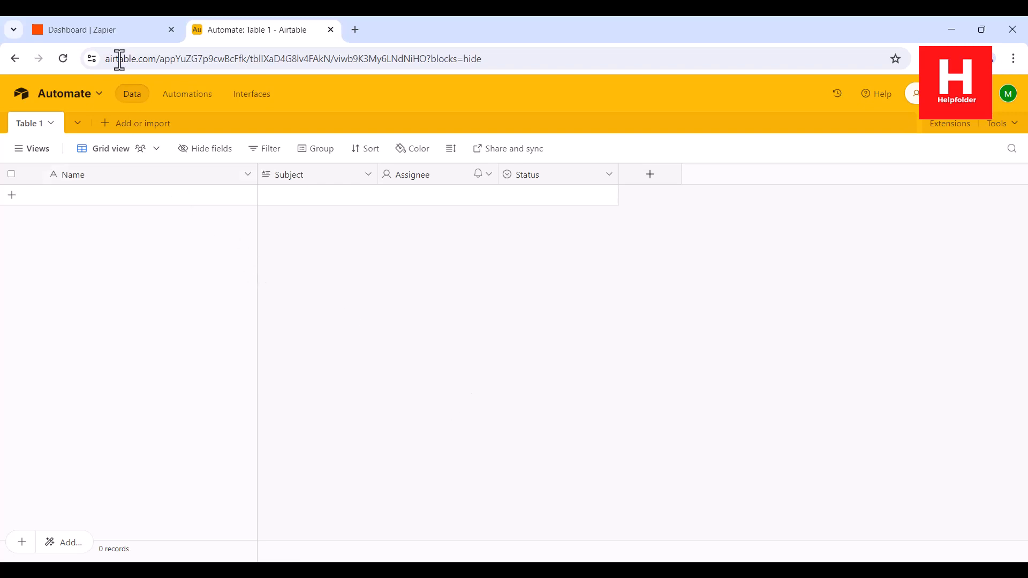
click(96, 30)
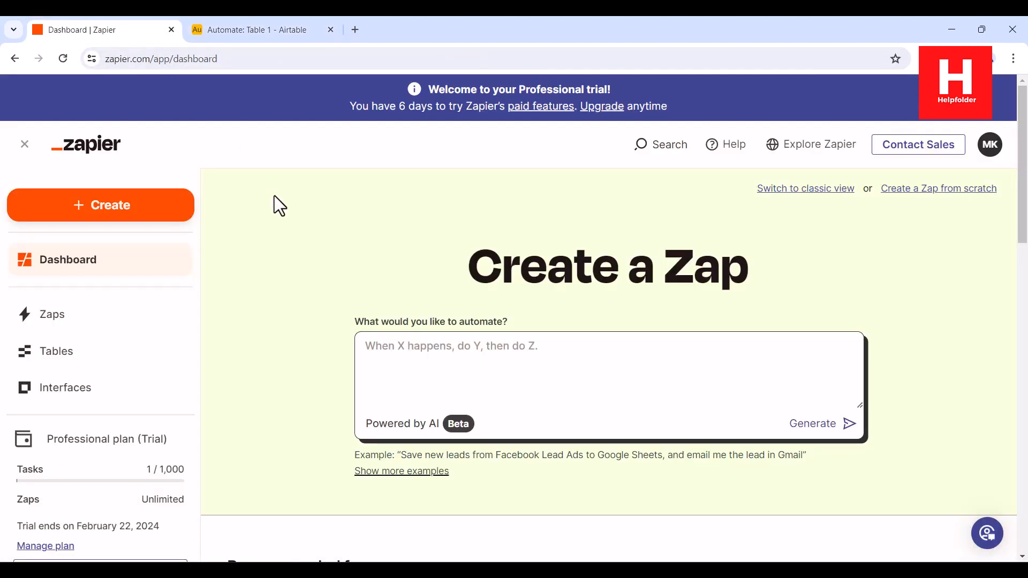
Check the connected Apps list for Zoho Mail by searching 'Zo', then clear the search.
scroll(151, 315, down, 4)
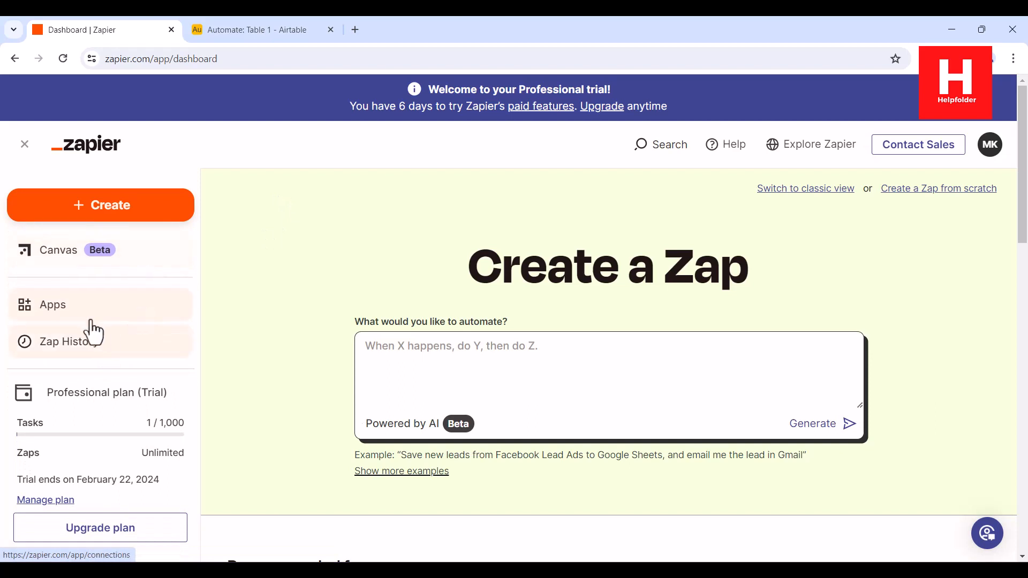
click(97, 321)
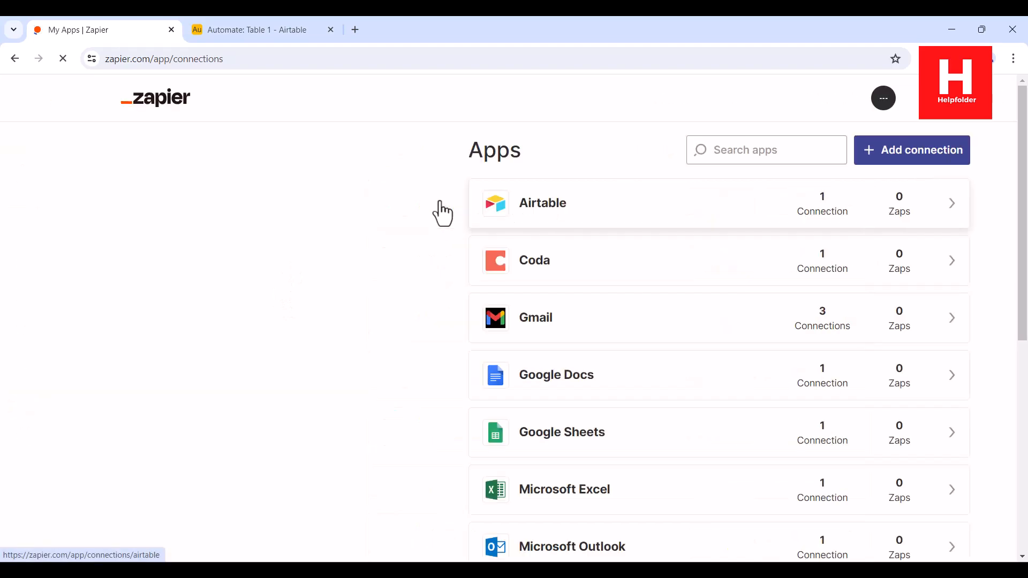
scroll(601, 251, down, 8)
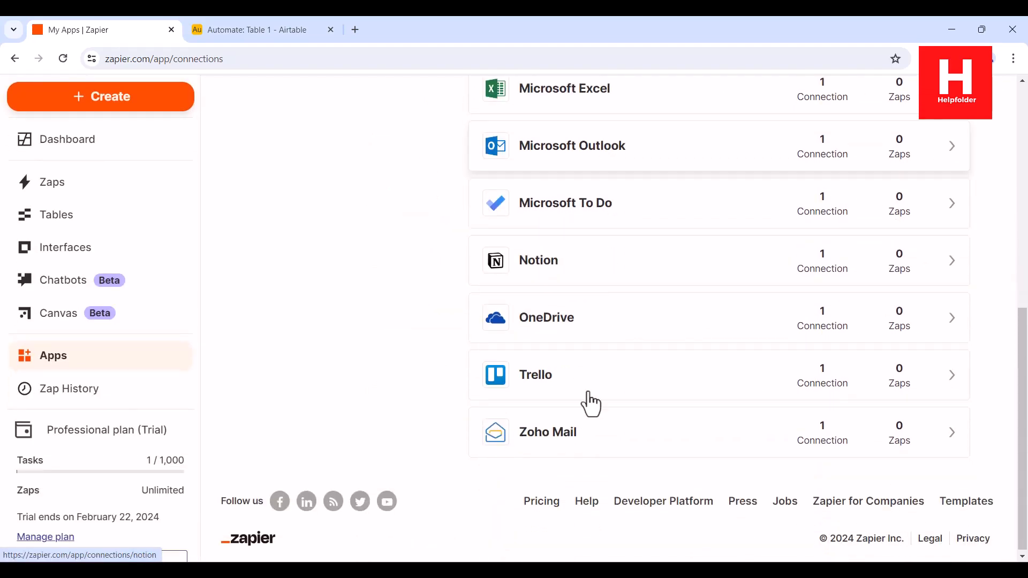
scroll(294, 248, up, 10)
click(739, 198)
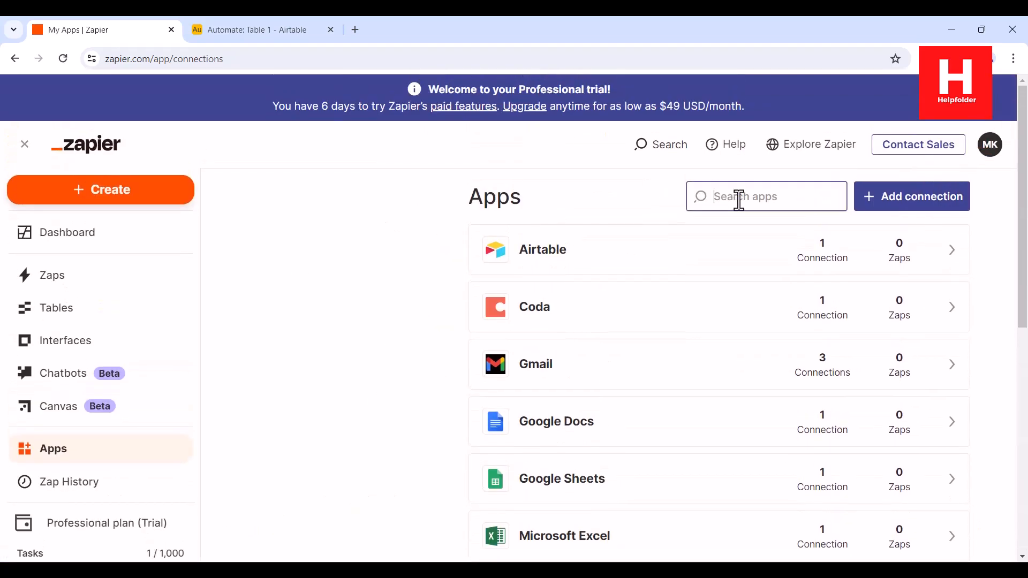
text(Zoho)
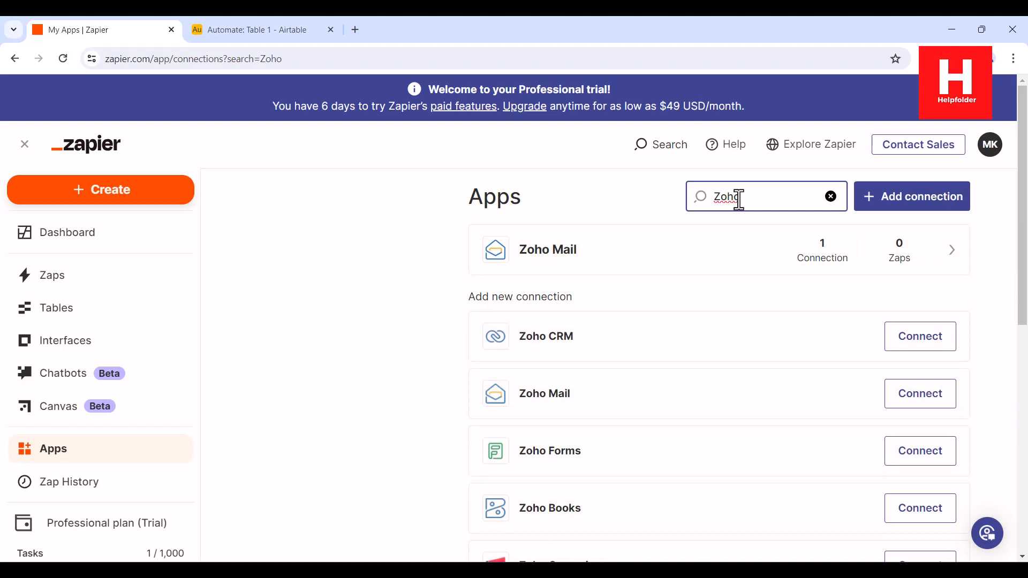
click(832, 197)
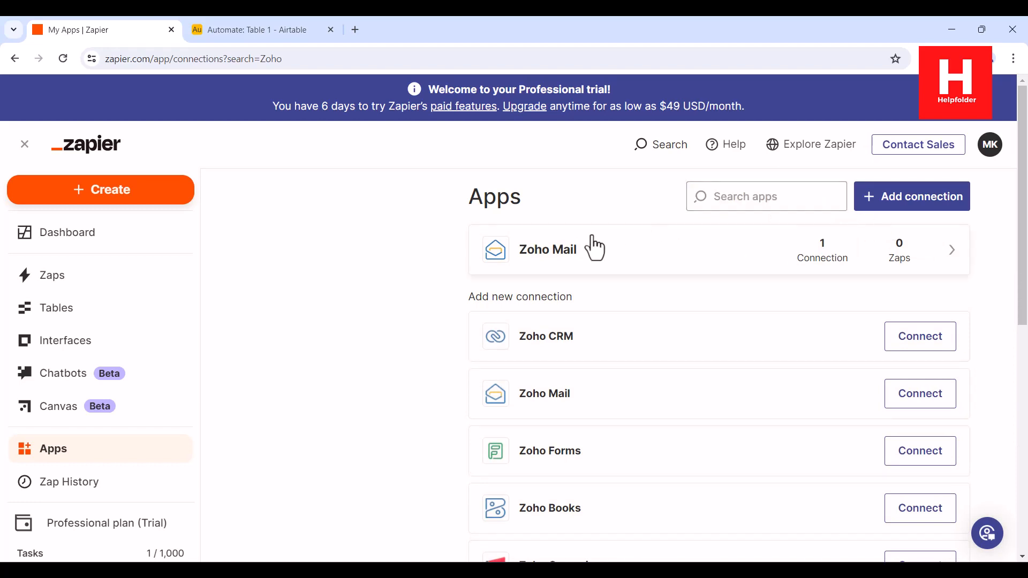
Have Zapier AI draft a zap from the prompt 'When mail comes into zoho'.
click(74, 244)
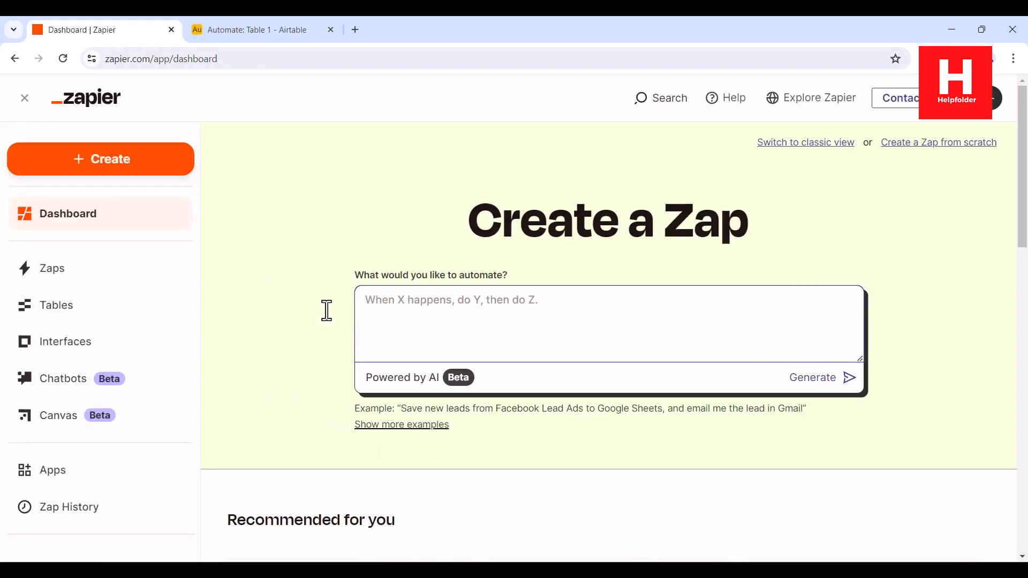
text(When mail comes into)
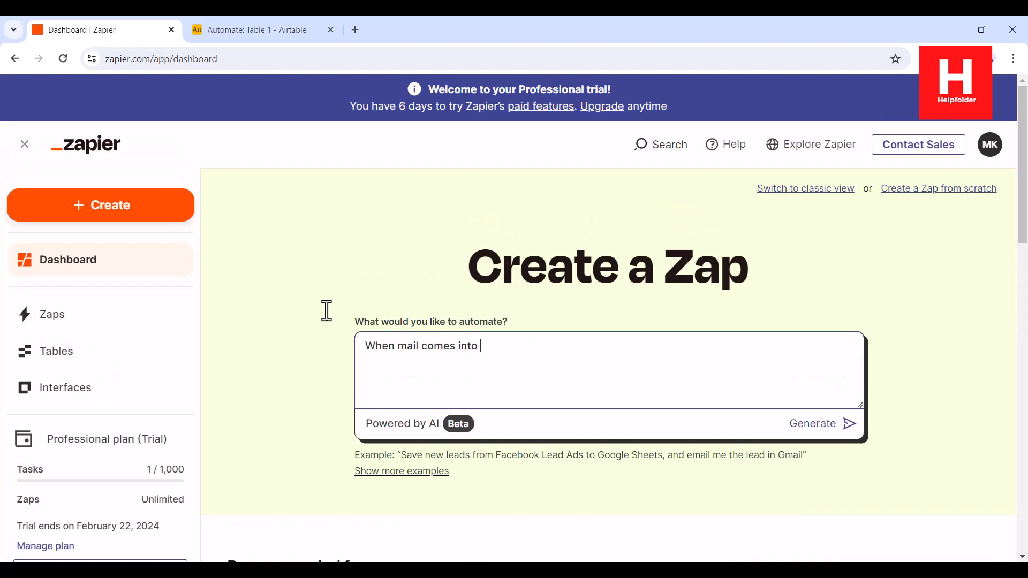
text( zoho mail append it to the airtable.)
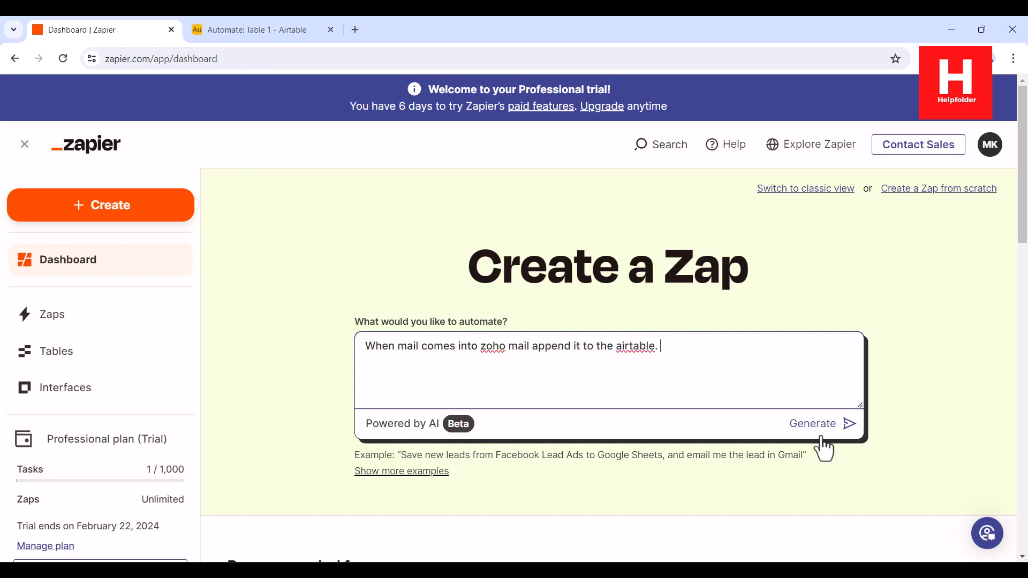
click(839, 424)
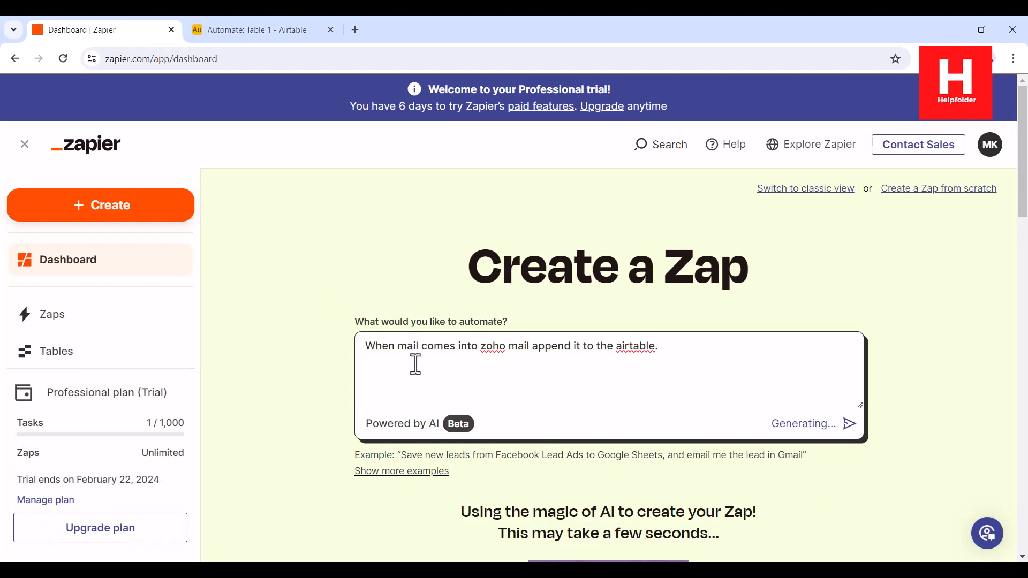
Open the suggested 'Append Zoho Mail to Airtable' zap in the editor.
scroll(322, 289, down, 1)
scroll(301, 275, down, 3)
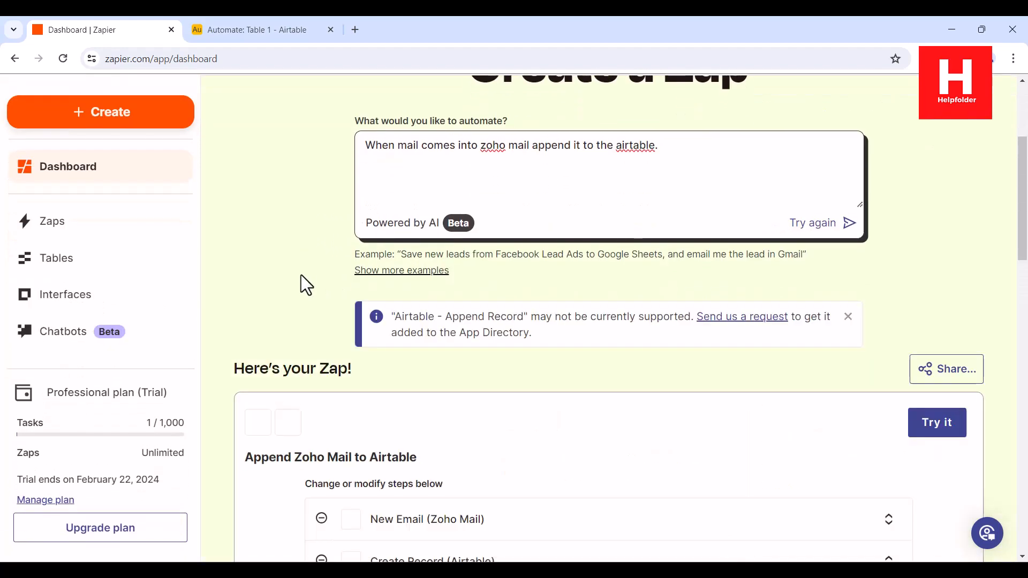
scroll(300, 275, down, 4)
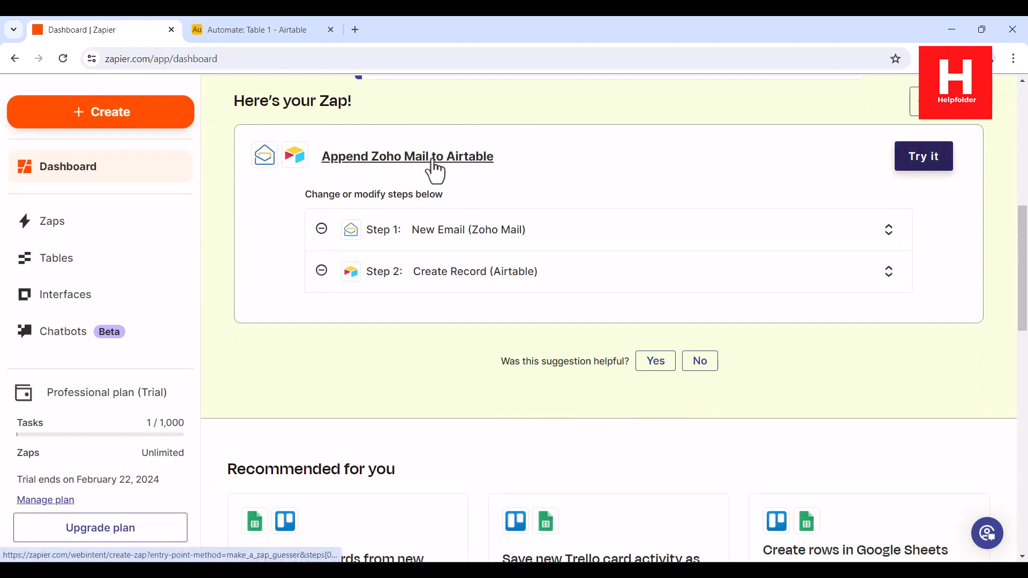
click(917, 162)
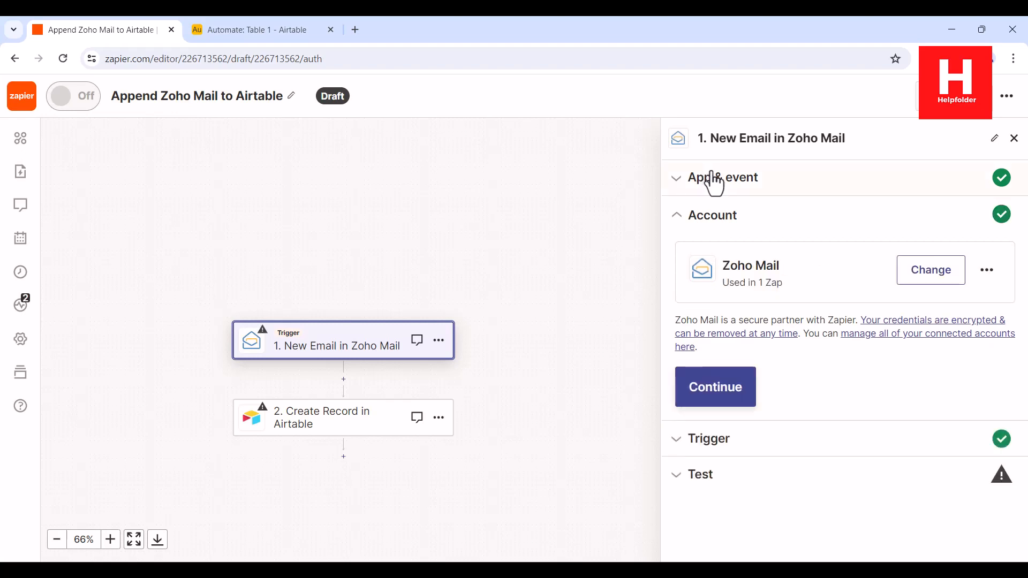
Set the New Email trigger to the Inbox folder with Group Result Yes, using the connected Zoho account.
click(737, 393)
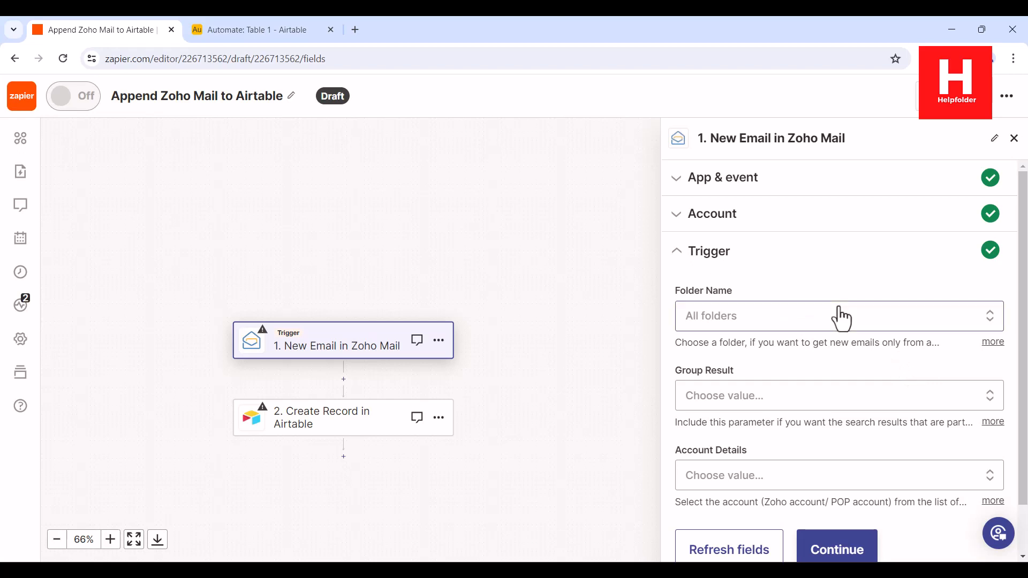
click(749, 322)
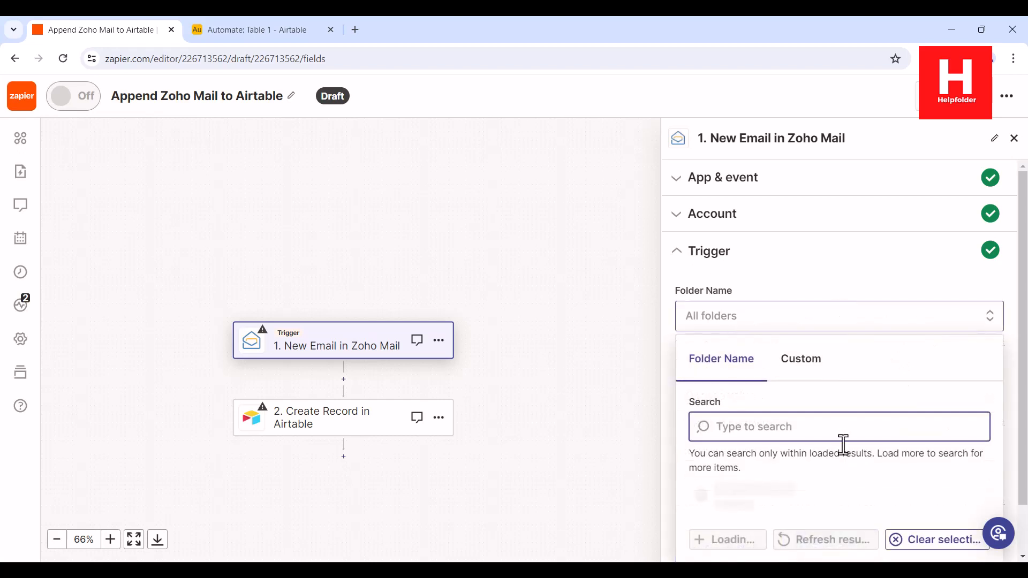
scroll(843, 444, down, 1)
click(739, 488)
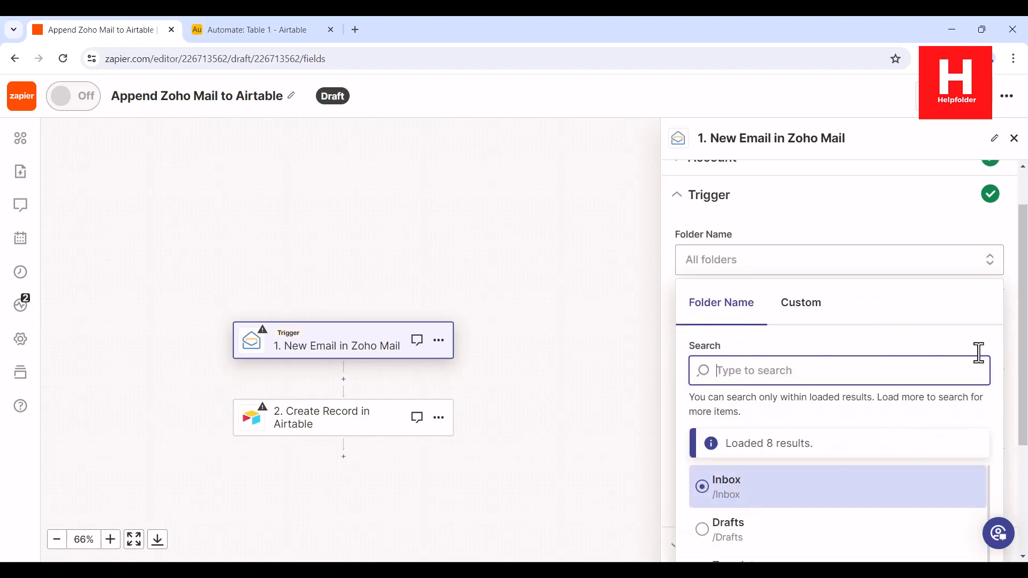
click(730, 347)
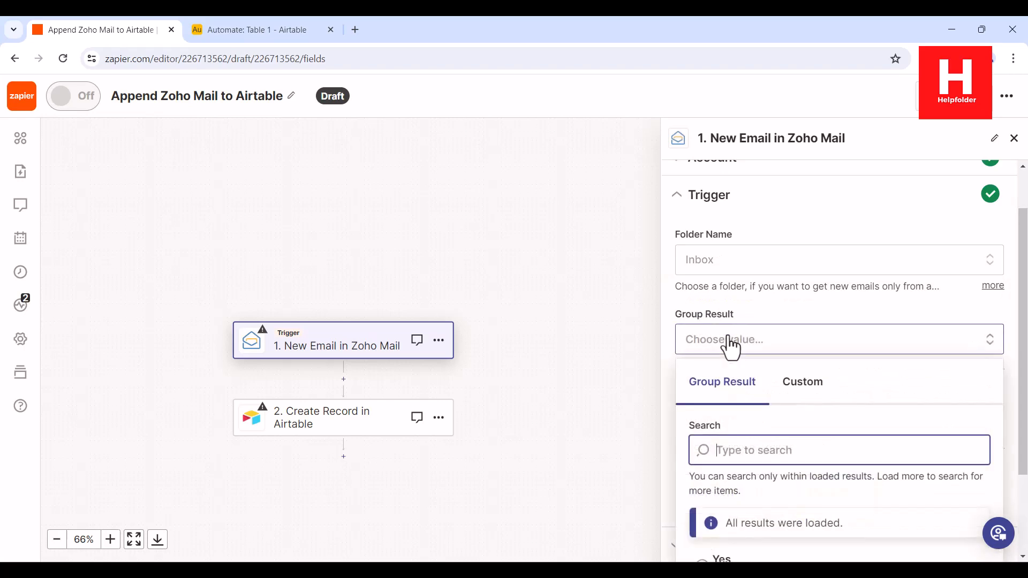
scroll(774, 420, down, 2)
click(716, 450)
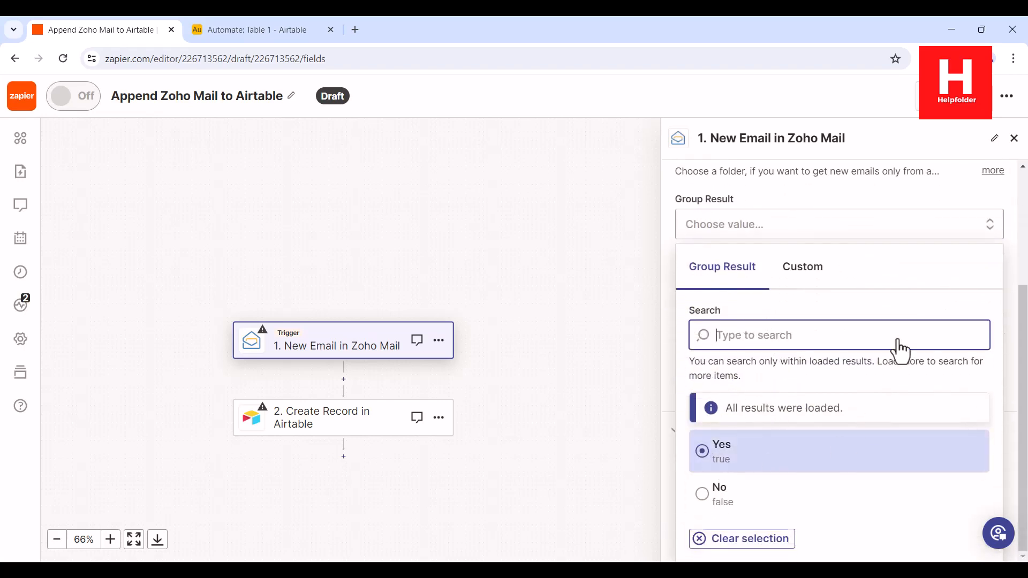
click(716, 426)
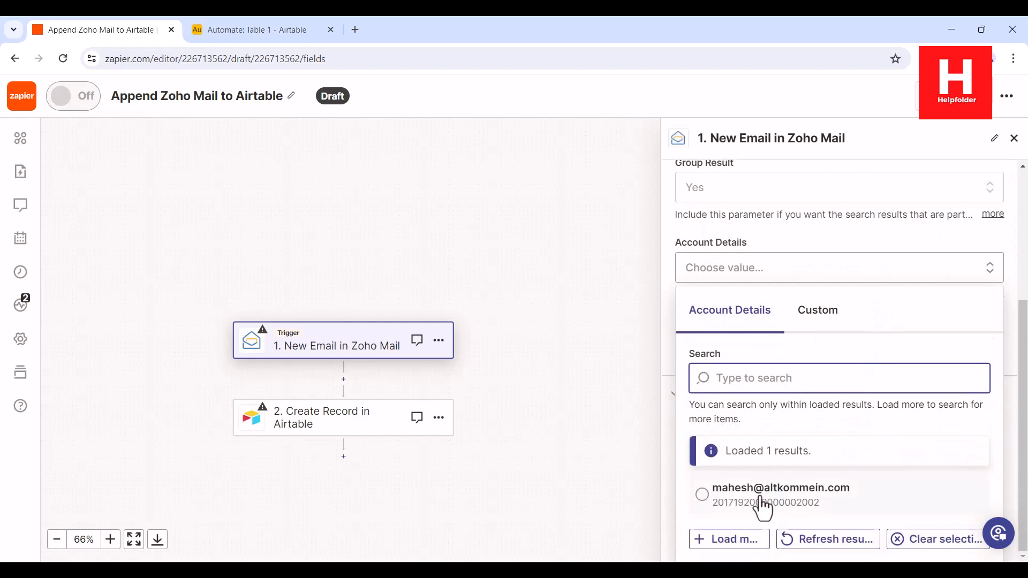
click(760, 493)
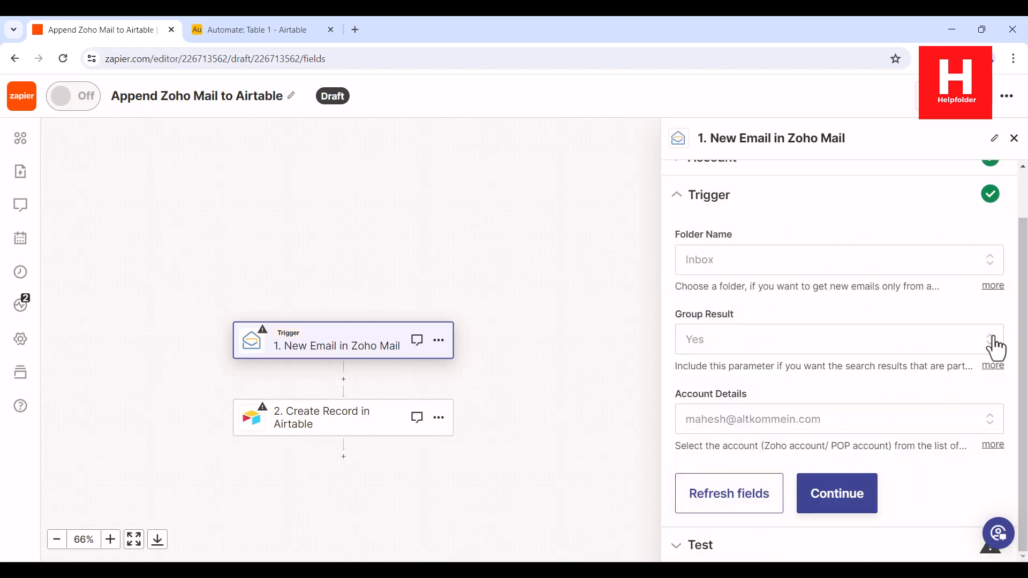
click(859, 494)
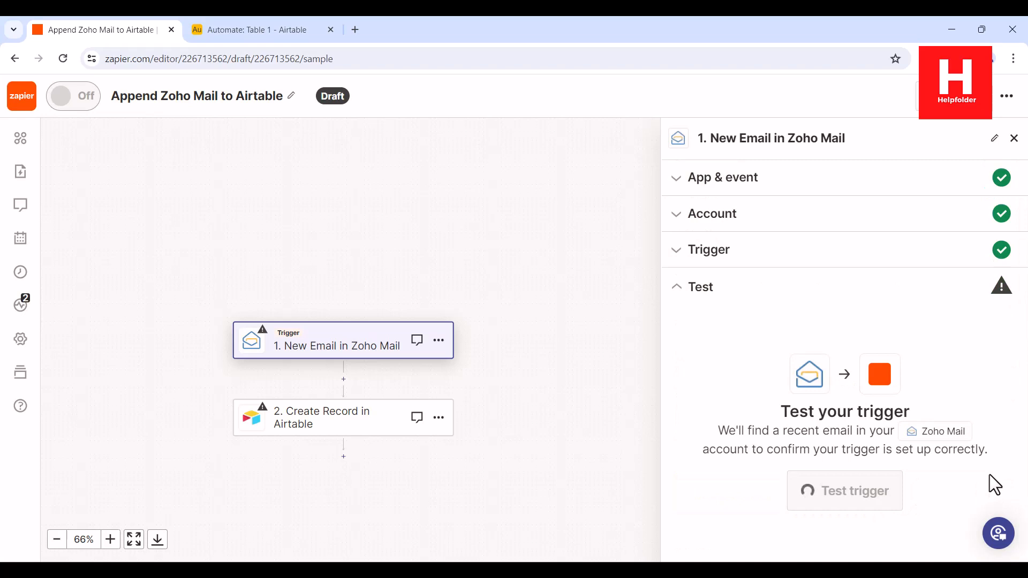
Test the Zoho Mail trigger and continue with Email A as the sample record.
click(853, 491)
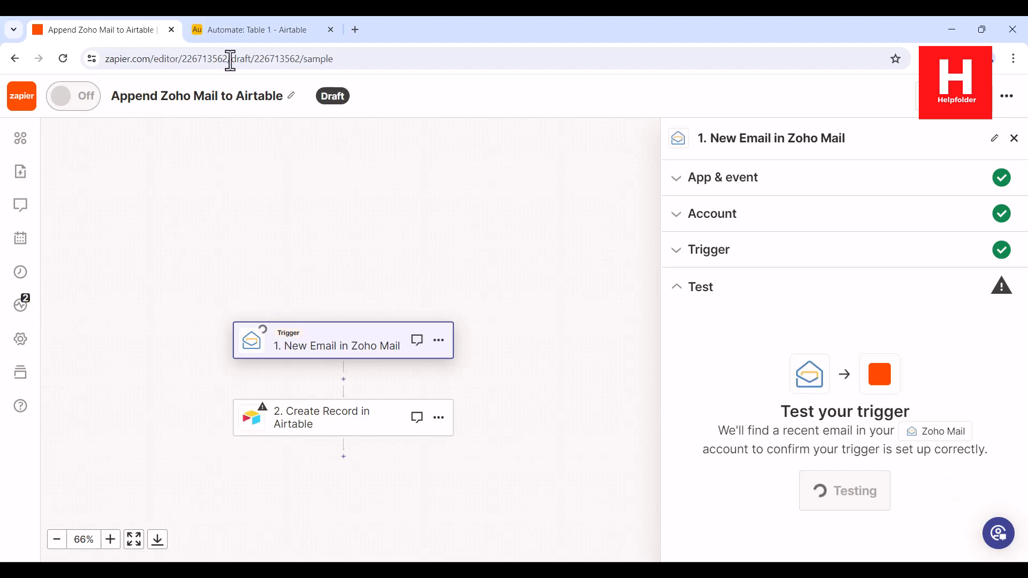
click(231, 29)
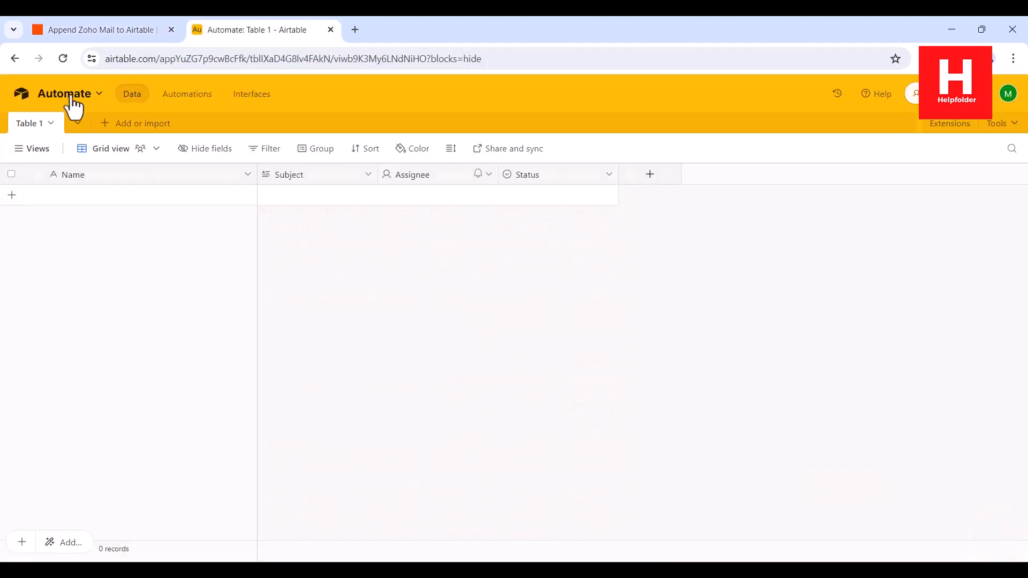
click(82, 34)
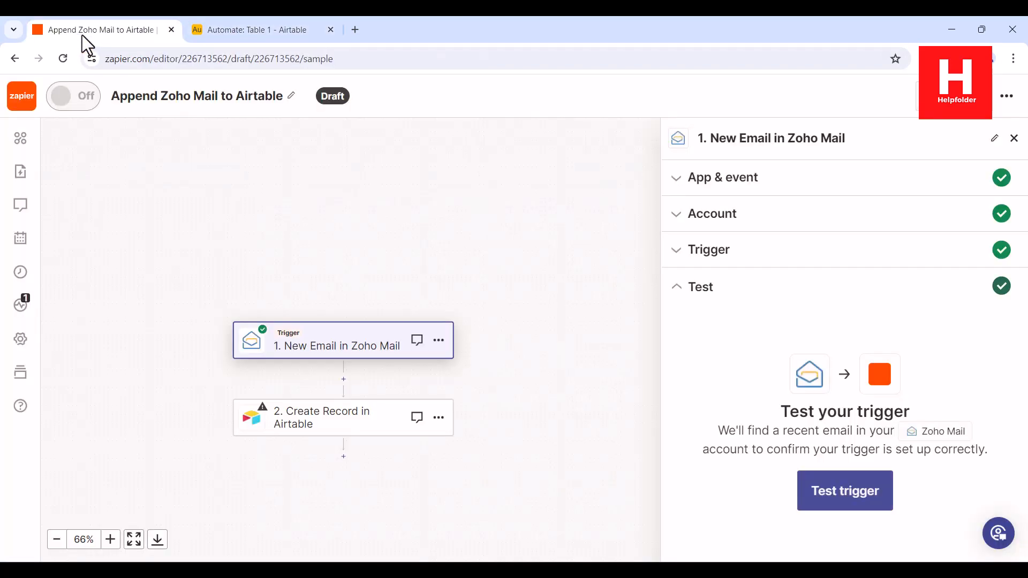
click(842, 491)
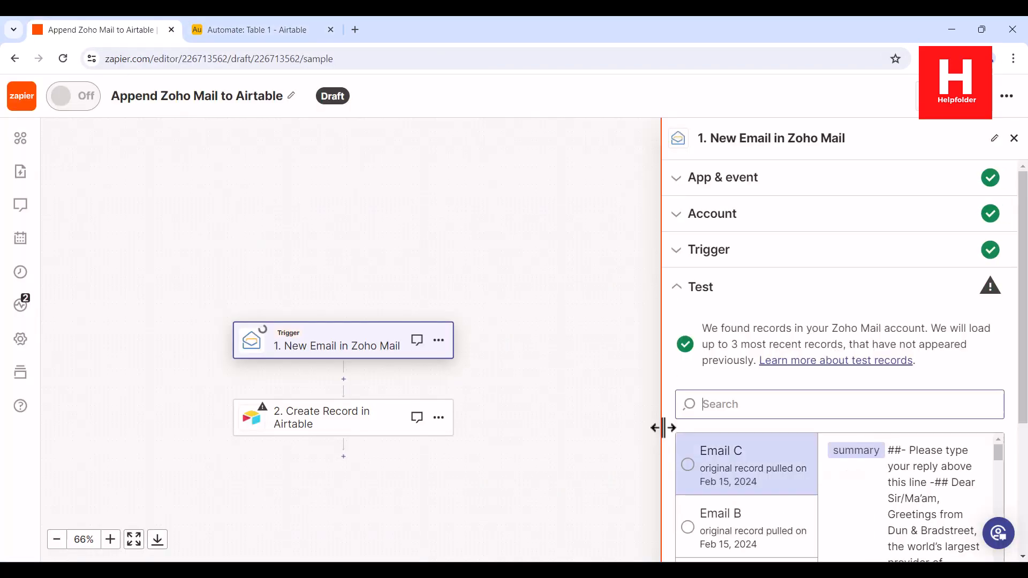
scroll(900, 395, down, 4)
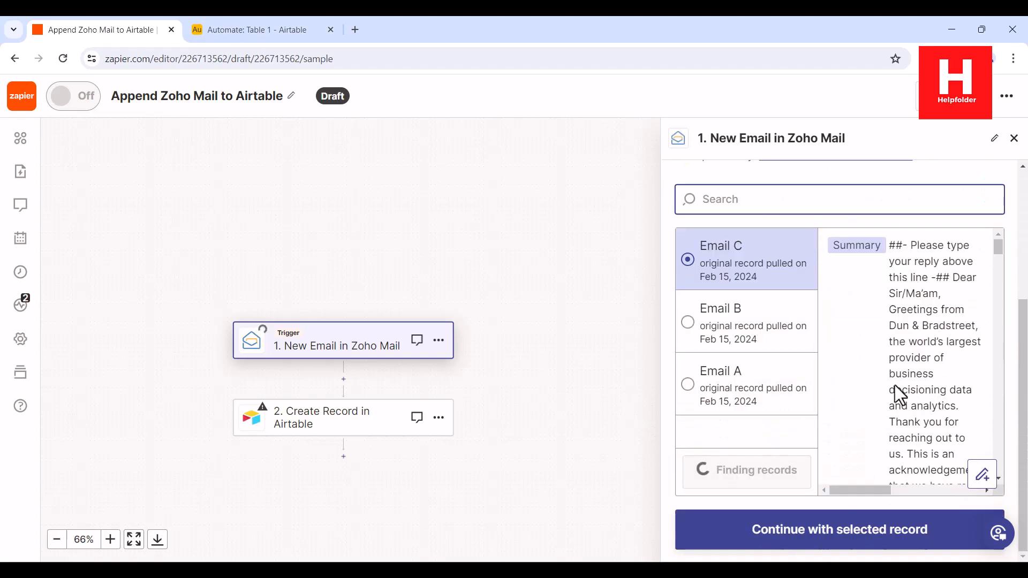
click(739, 397)
scroll(860, 407, down, 4)
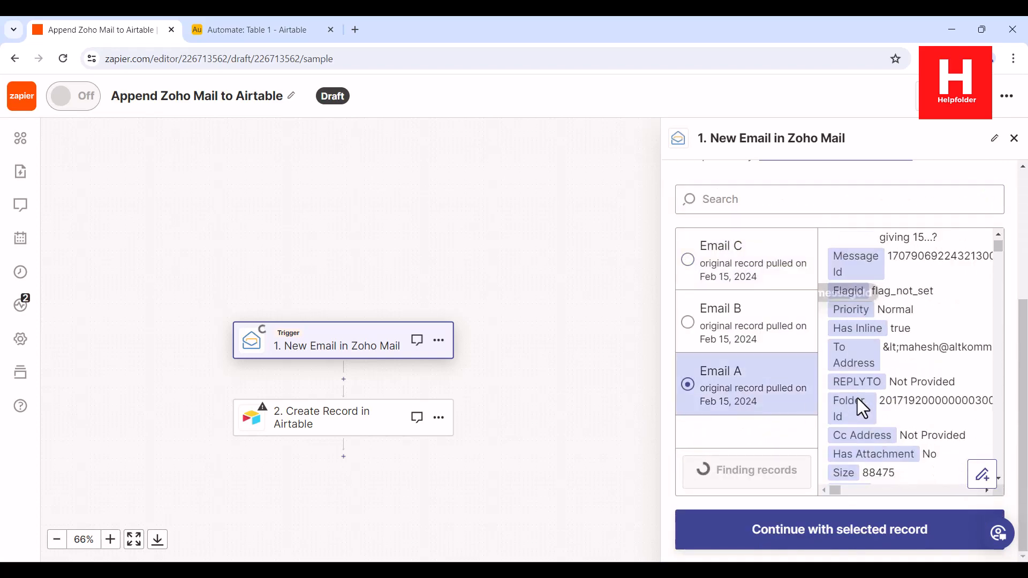
click(808, 527)
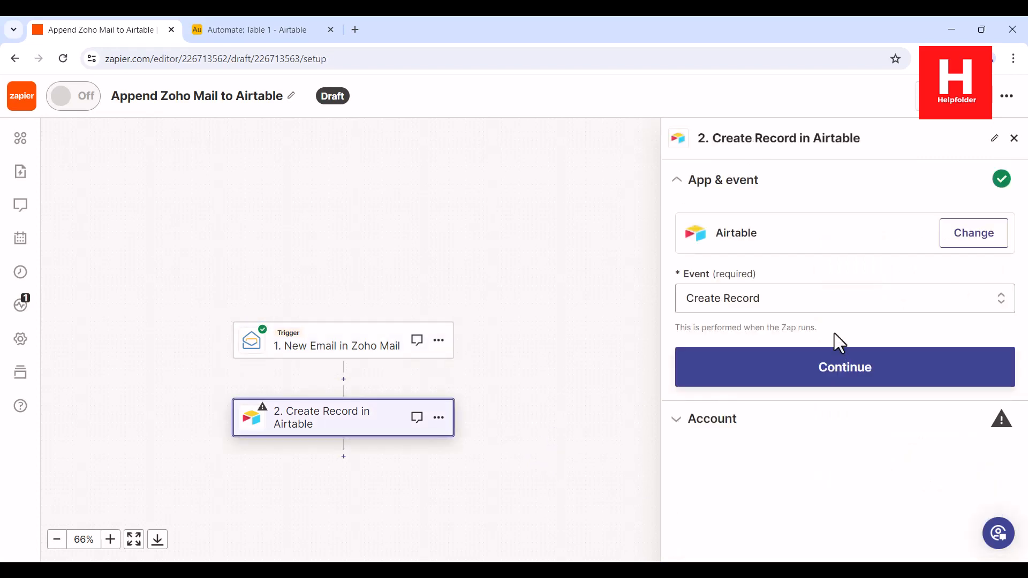
Choose Create Record as the Airtable event and confirm the connected Airtable account.
click(779, 298)
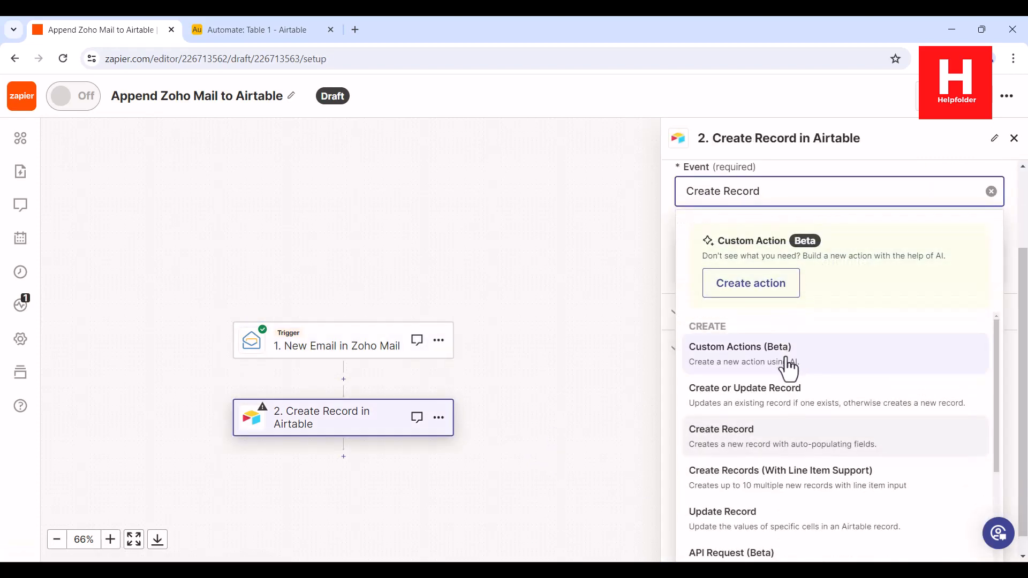
scroll(845, 380, down, 3)
scroll(844, 371, down, 2)
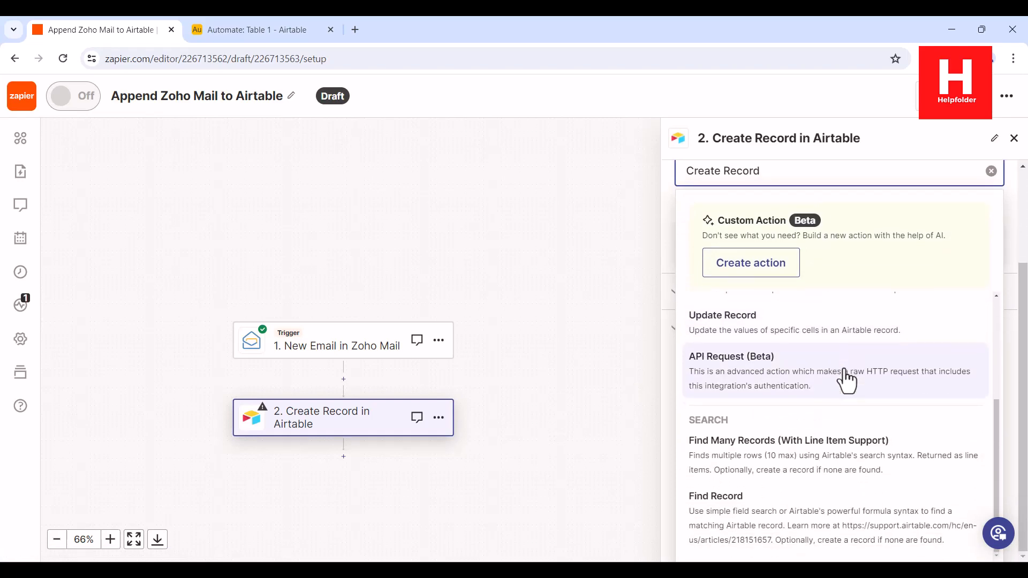
scroll(844, 370, up, 3)
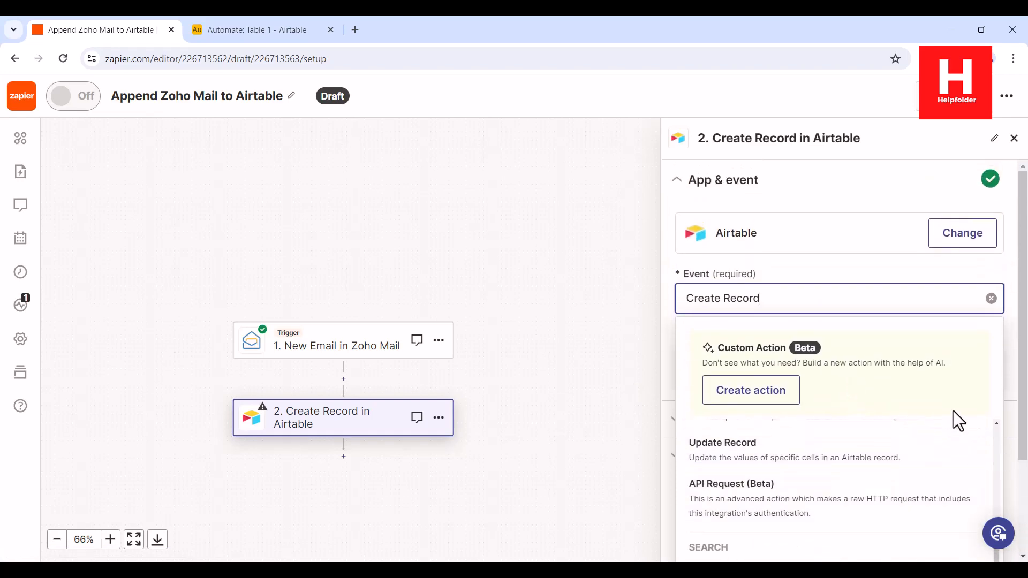
scroll(838, 425, down, 3)
scroll(814, 403, up, 3)
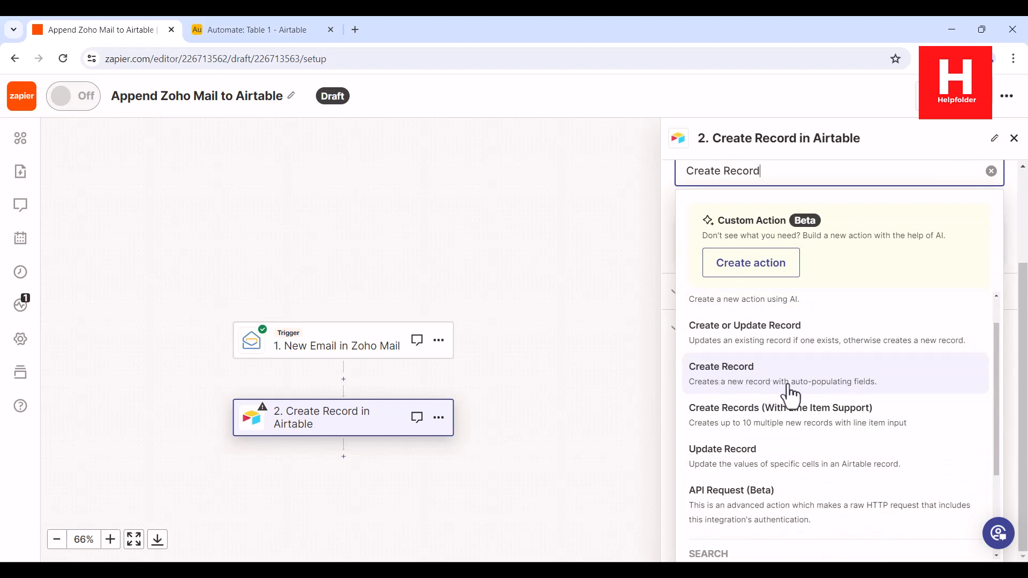
click(790, 394)
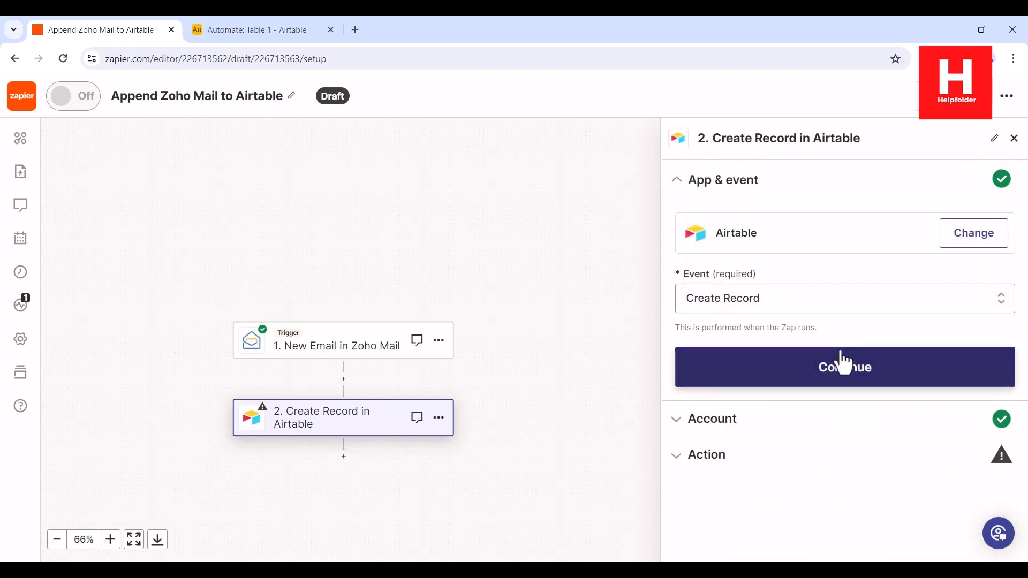
click(847, 374)
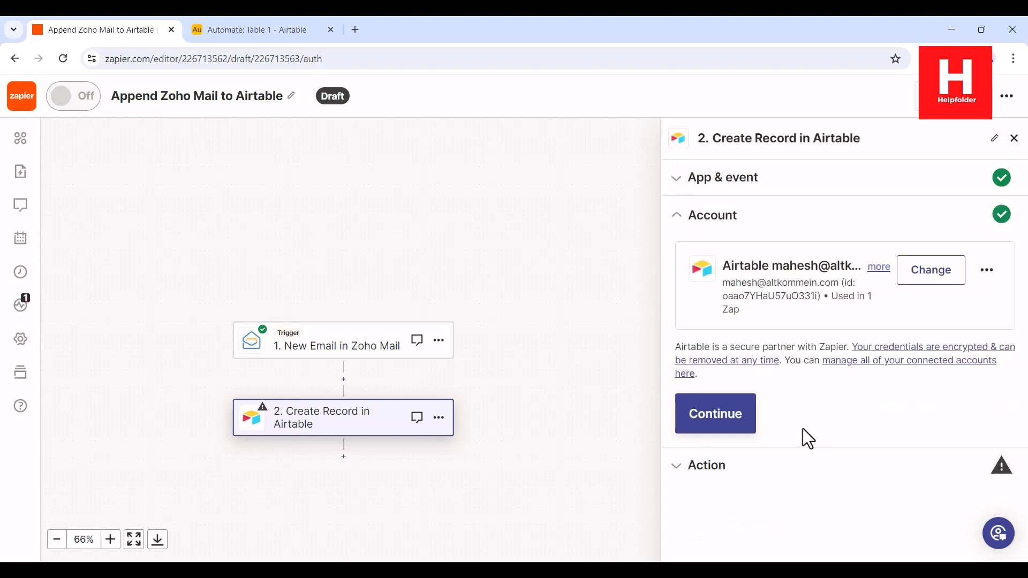
click(716, 414)
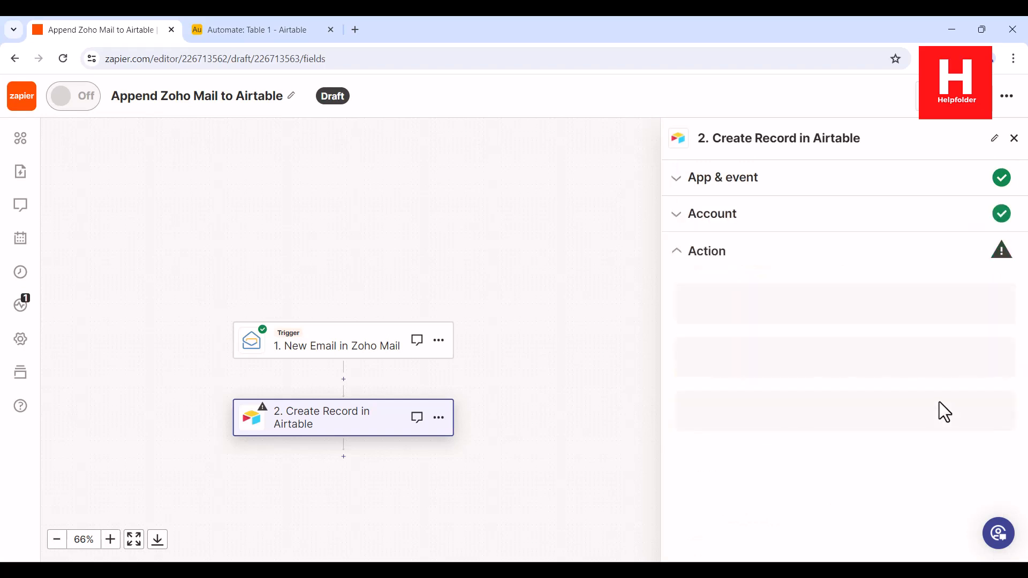
Target the Automate base and Table 1 in the Airtable action.
click(740, 327)
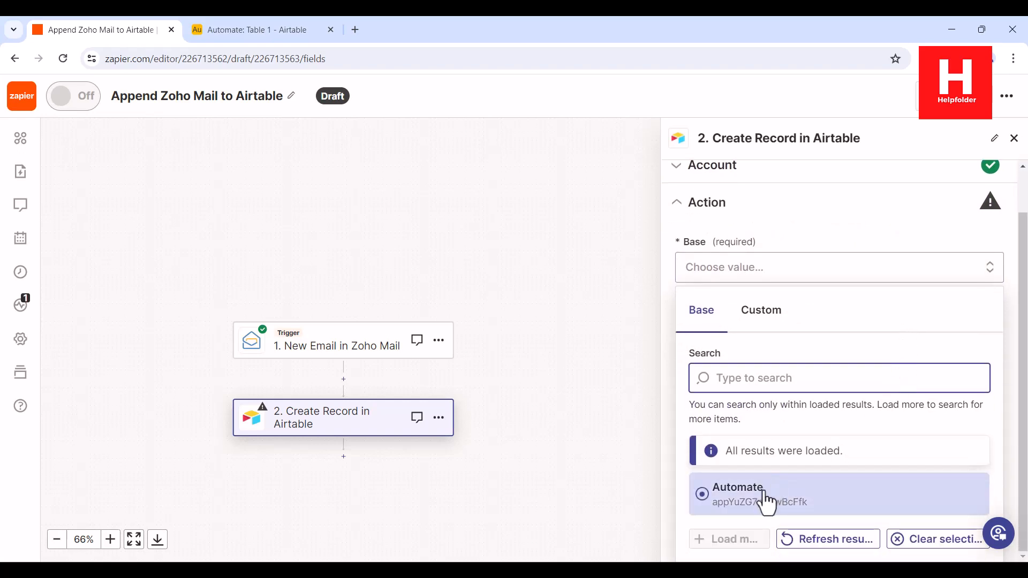
click(707, 496)
click(762, 407)
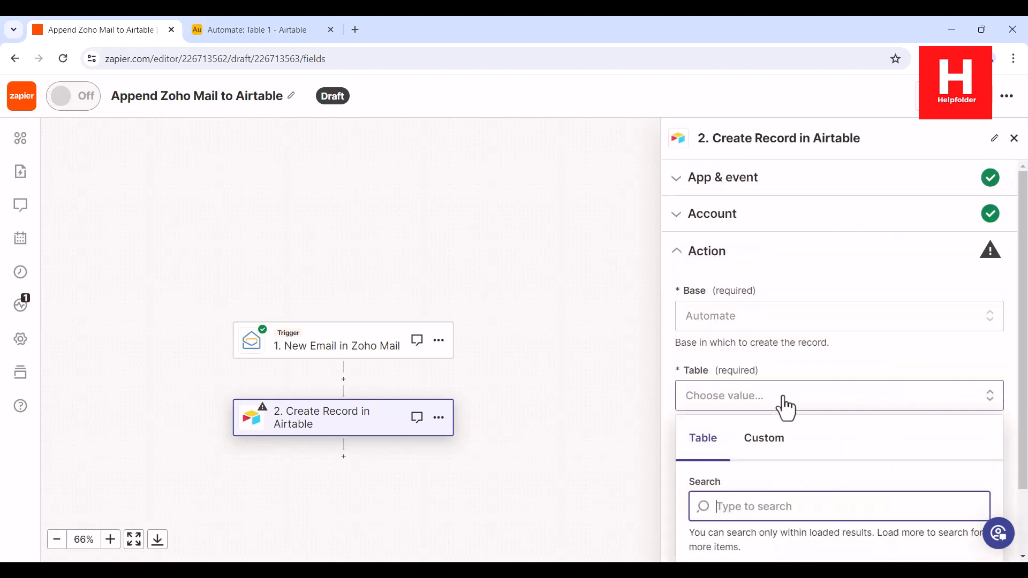
click(744, 544)
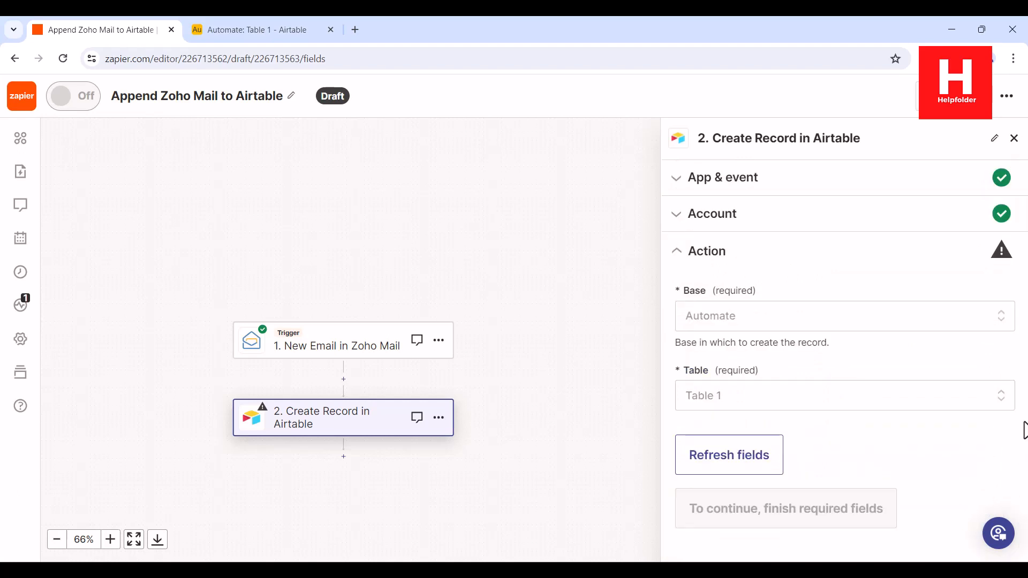
Map the record's Name field to the email's Sender, replacing the mistakenly inserted Subject.
scroll(946, 435, down, 3)
click(727, 323)
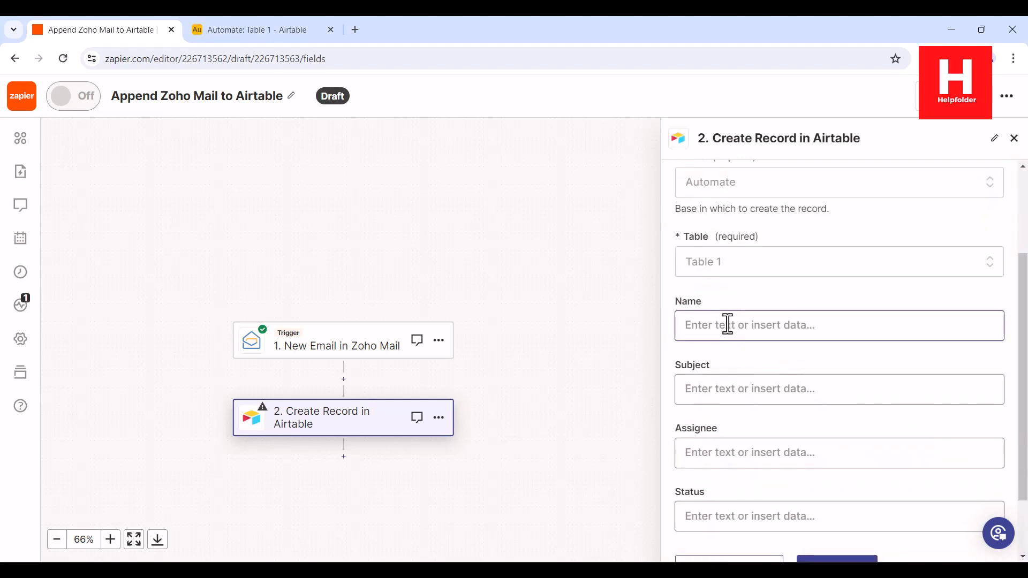
scroll(840, 362, down, 2)
scroll(825, 396, down, 3)
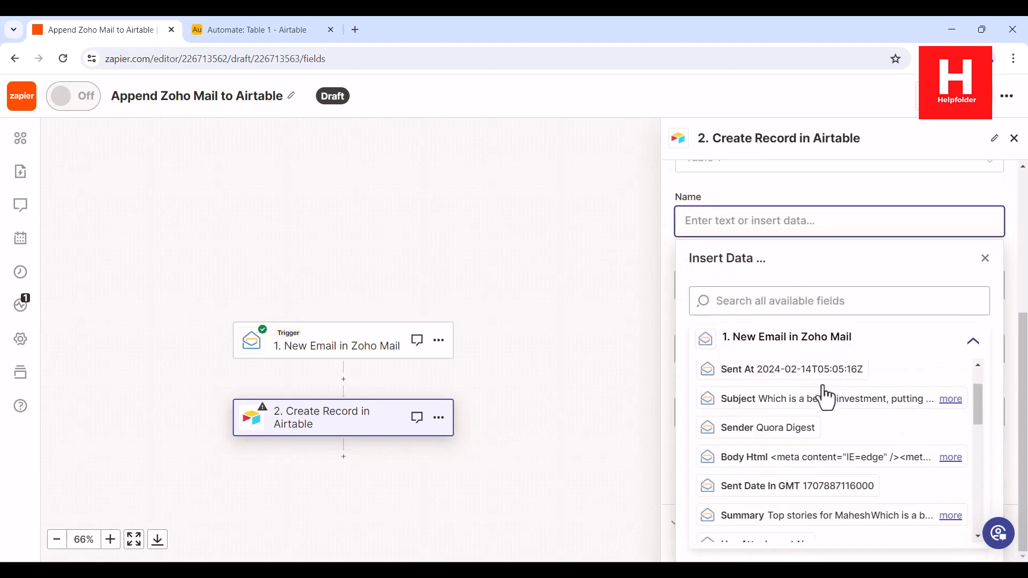
scroll(825, 397, up, 1)
click(777, 395)
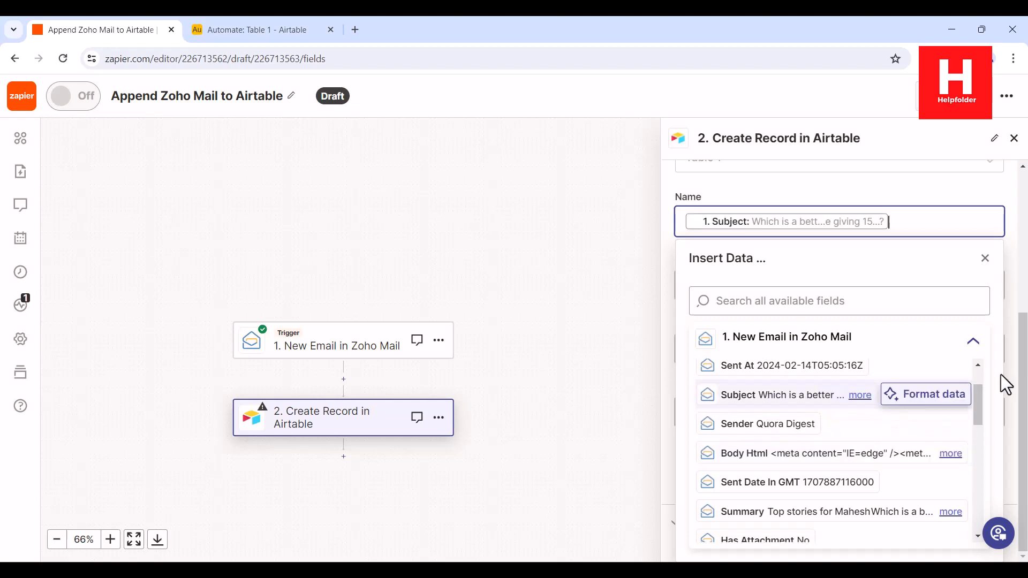
click(948, 203)
click(778, 305)
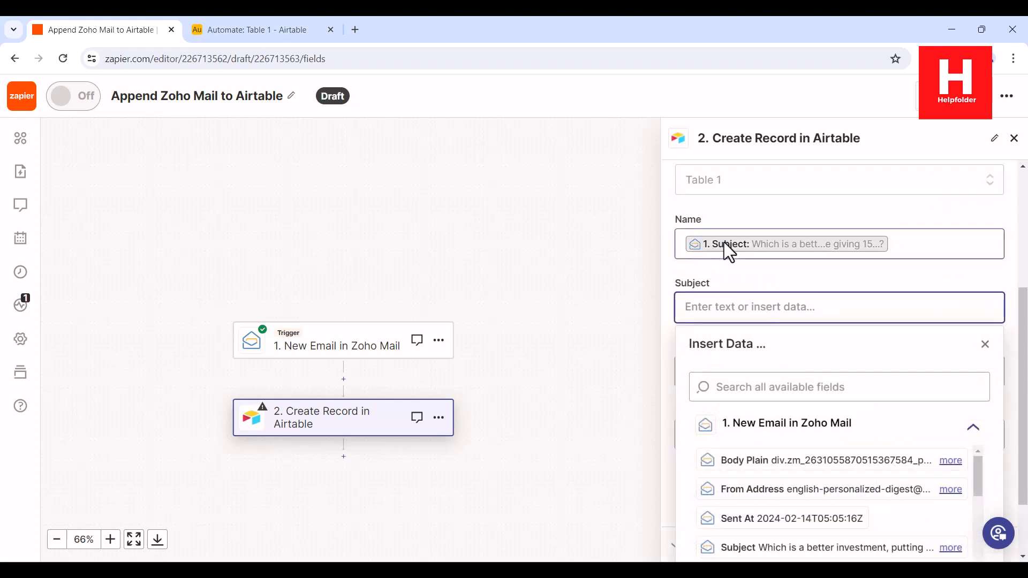
click(909, 246)
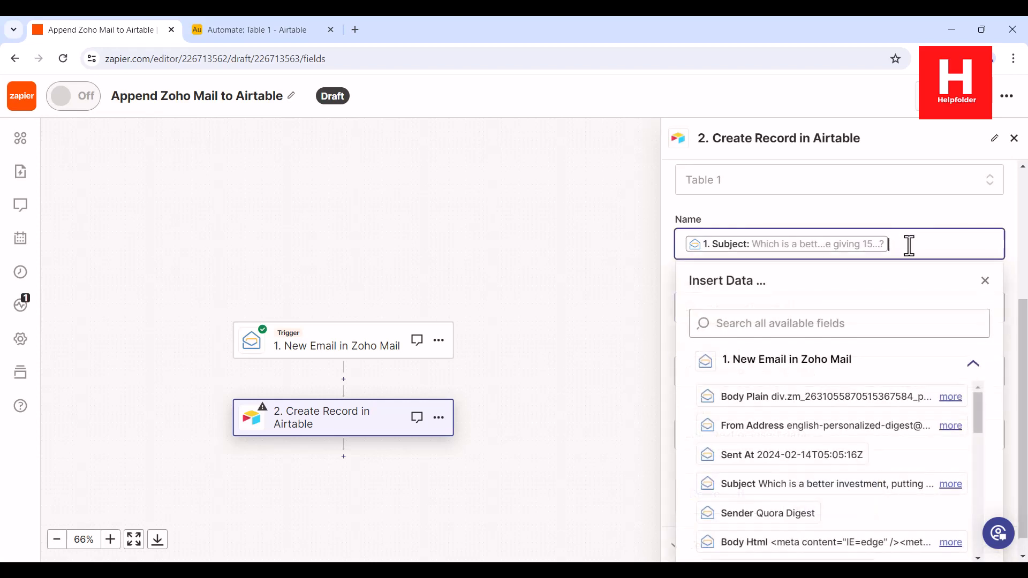
key(BackSpace)
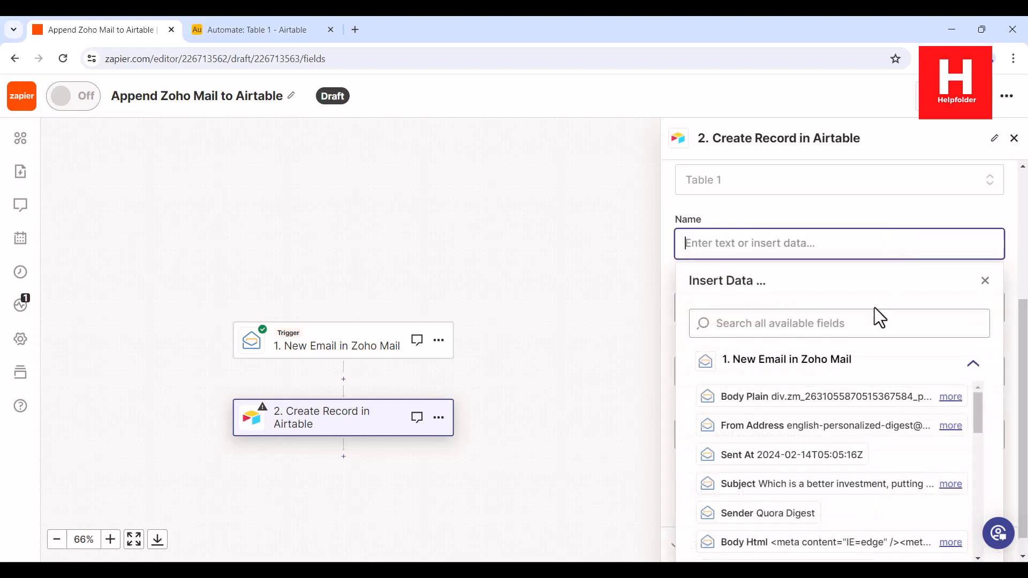
click(784, 517)
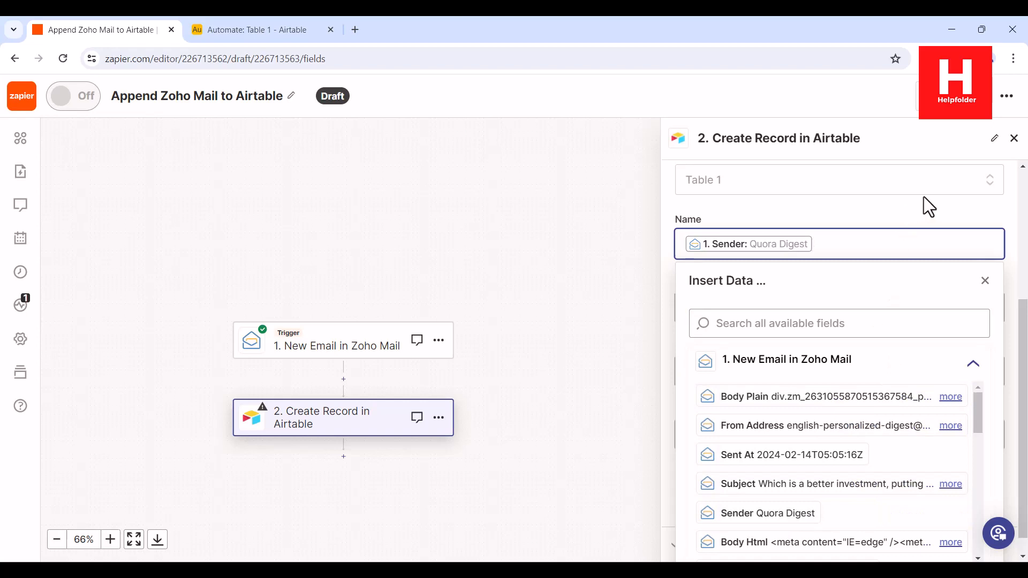
click(929, 212)
Map the record's Subject field to the email's Subject.
click(808, 307)
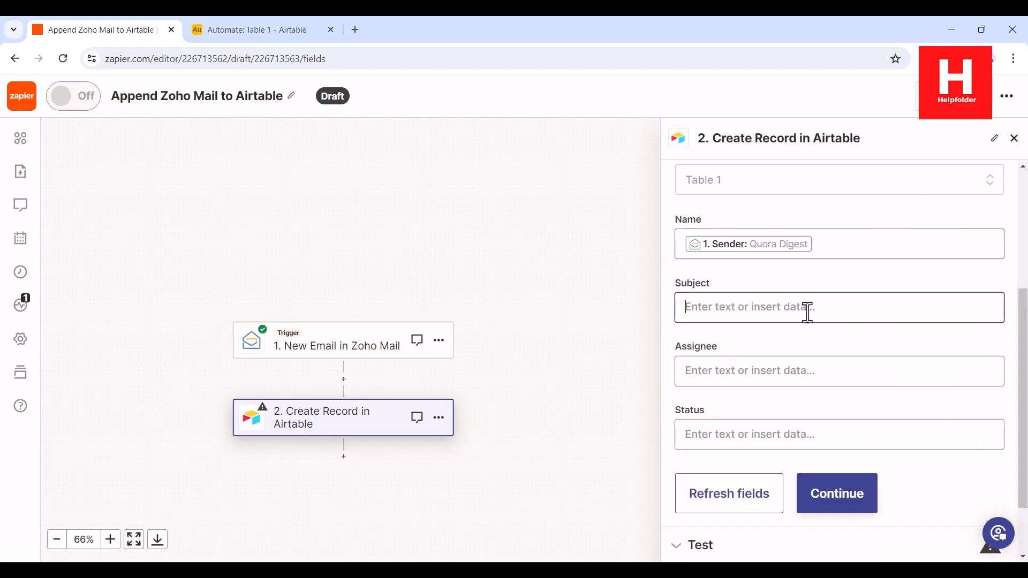
click(774, 465)
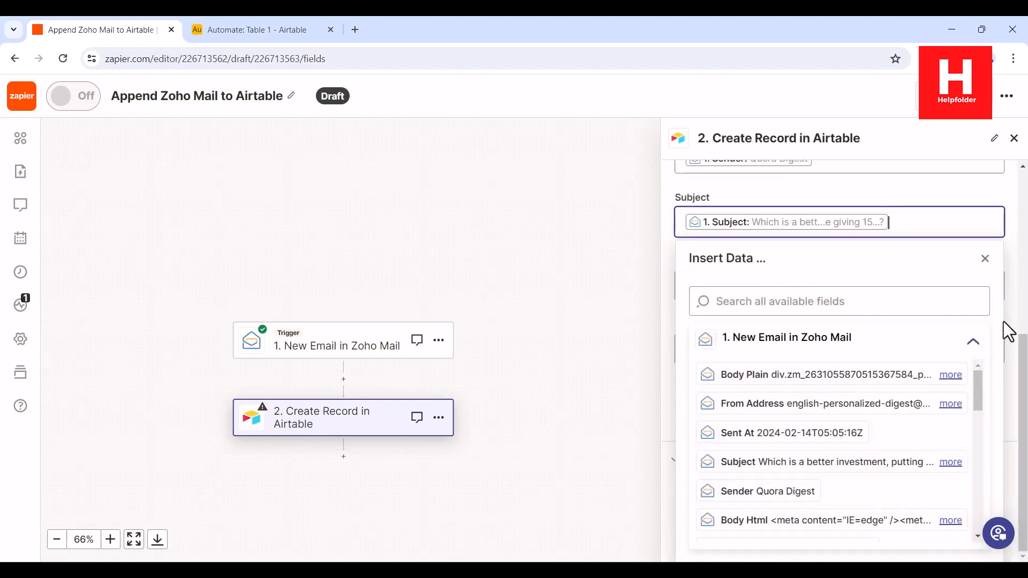
click(969, 185)
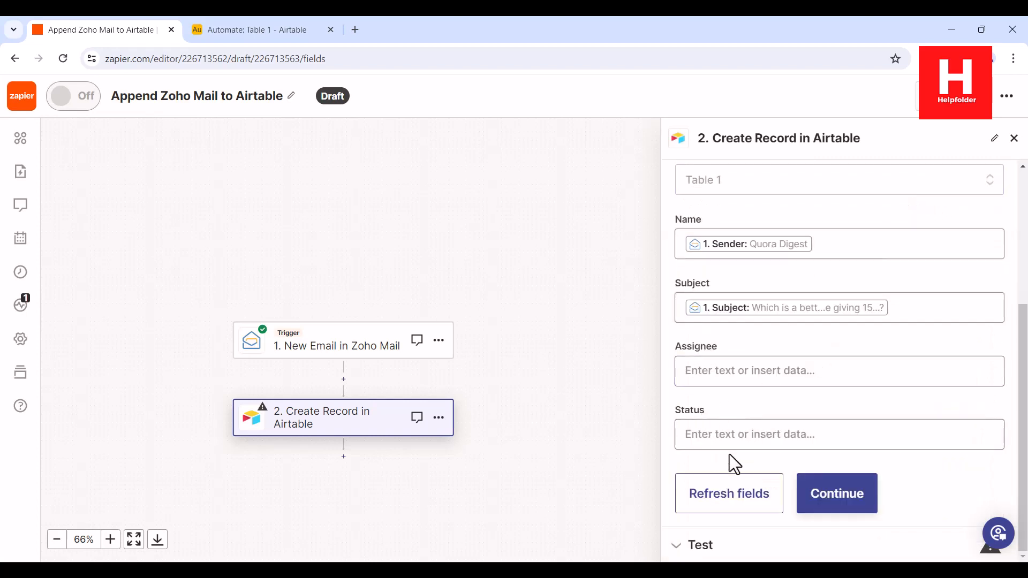
Send a test record to Airtable, publish the zap as v1, and view the Quora Digest record.
click(855, 493)
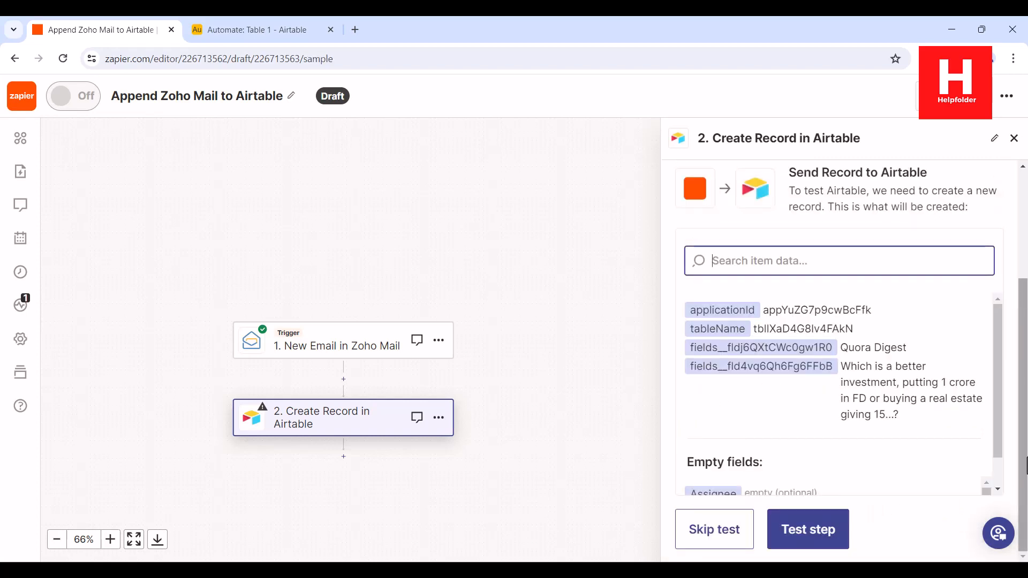
click(808, 530)
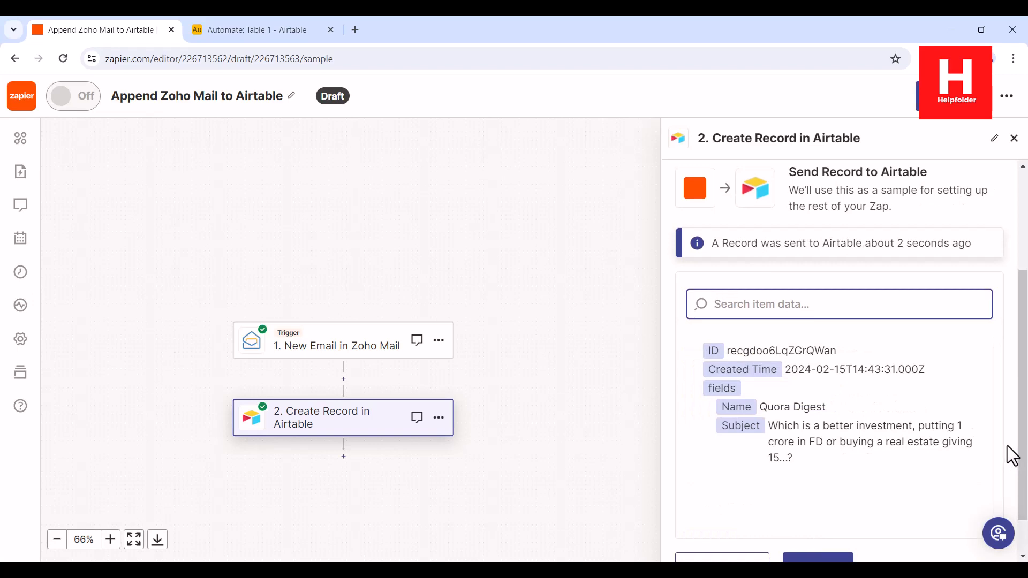
scroll(1009, 455, down, 1)
click(818, 523)
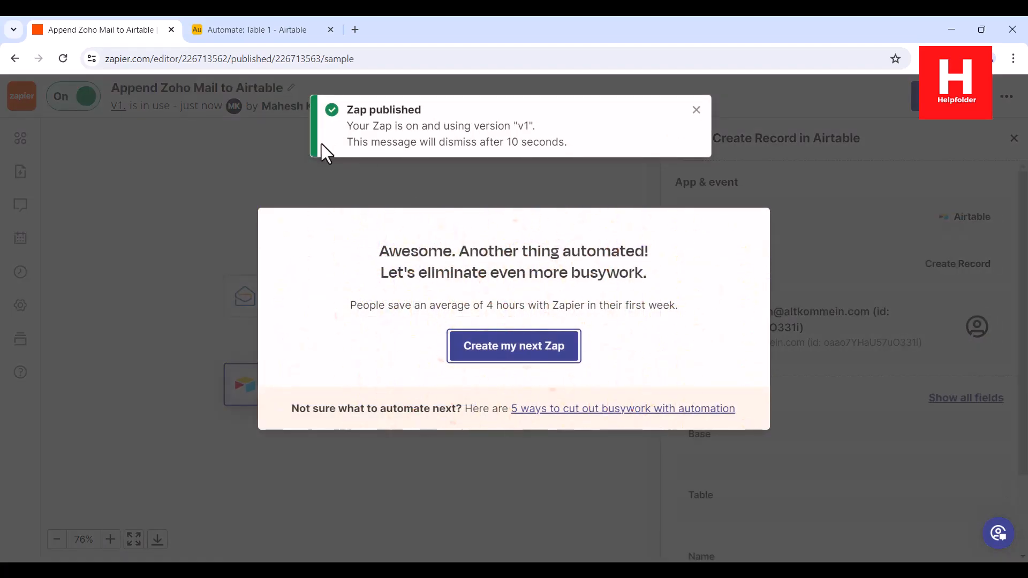
click(236, 30)
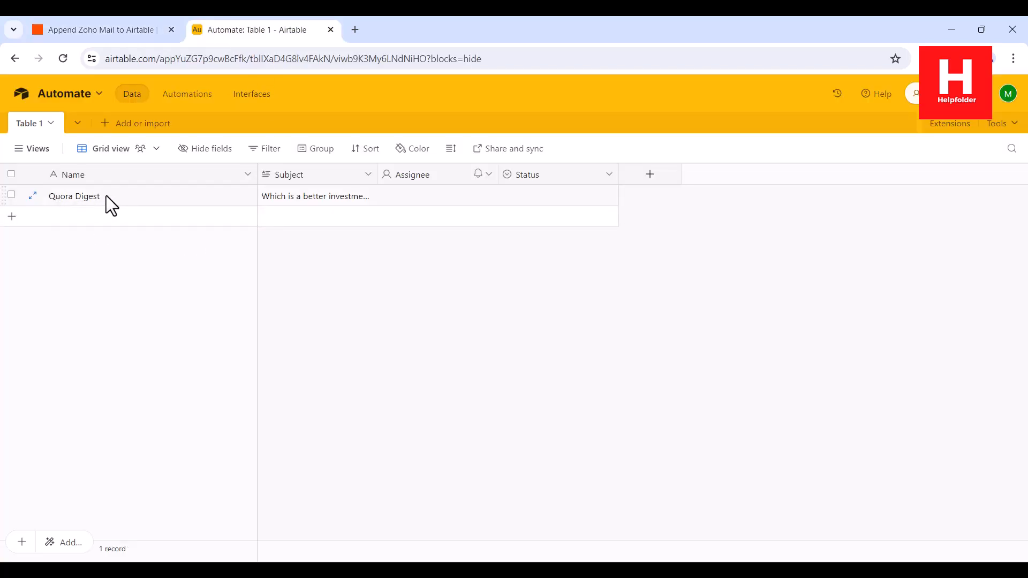
click(84, 202)
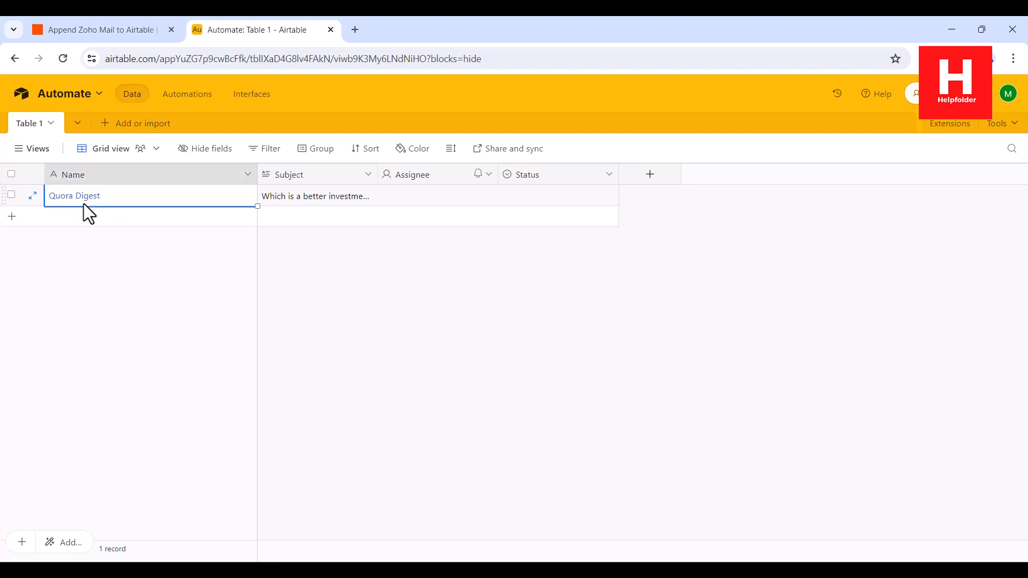
click(289, 203)
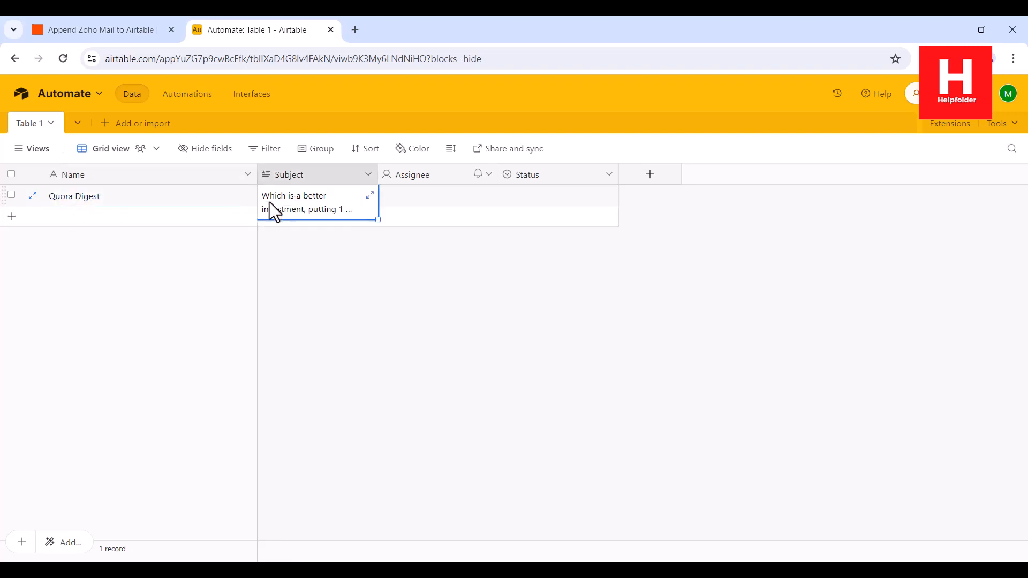
click(355, 270)
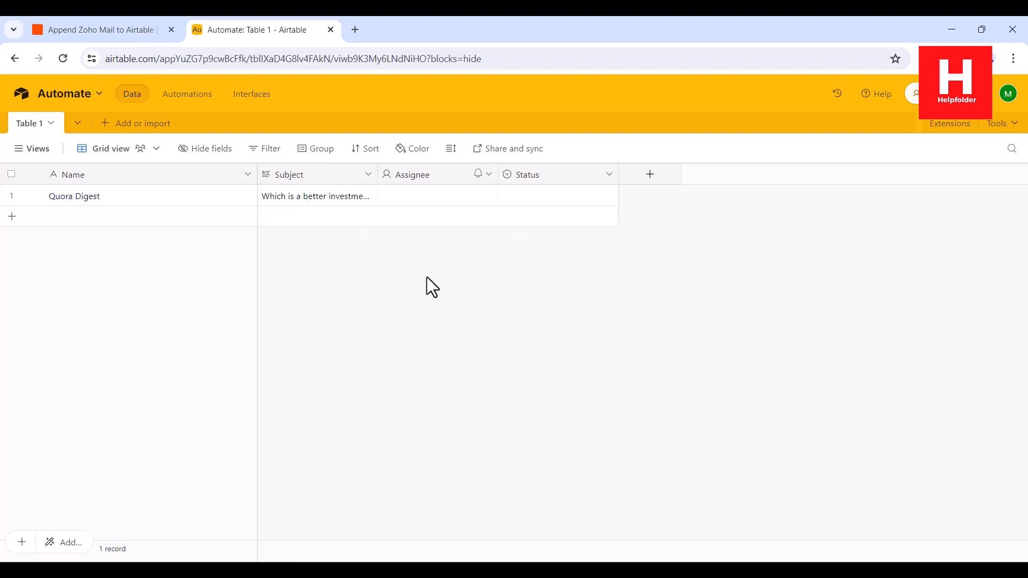